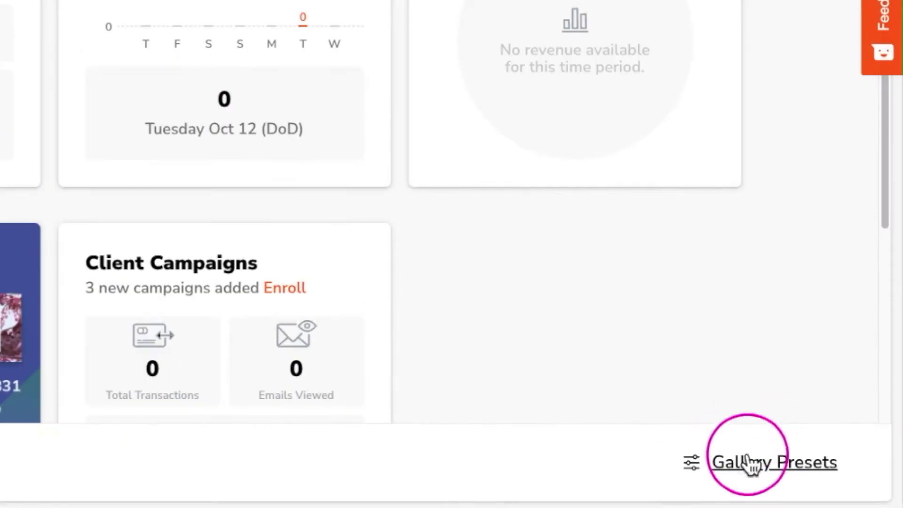
Step: Open the gallery presets and edit Default Preset, closing it without changes
click(745, 475)
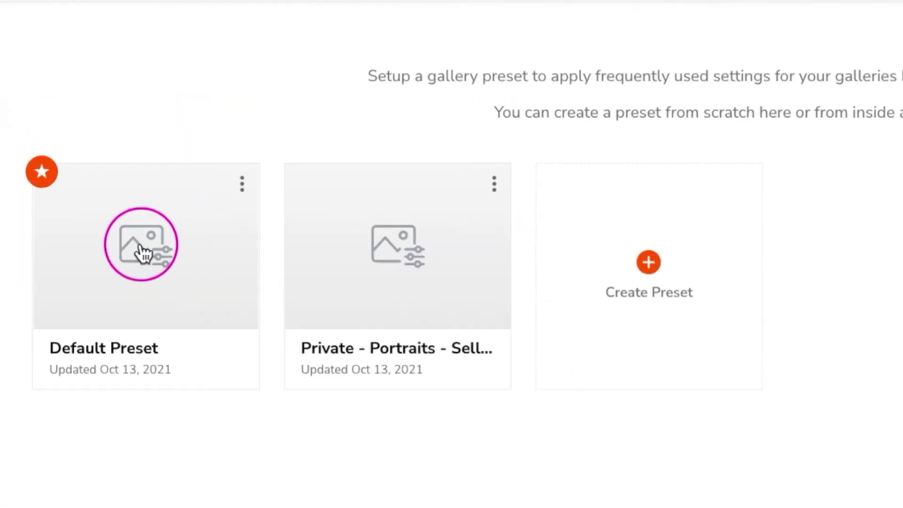
click(242, 185)
click(241, 225)
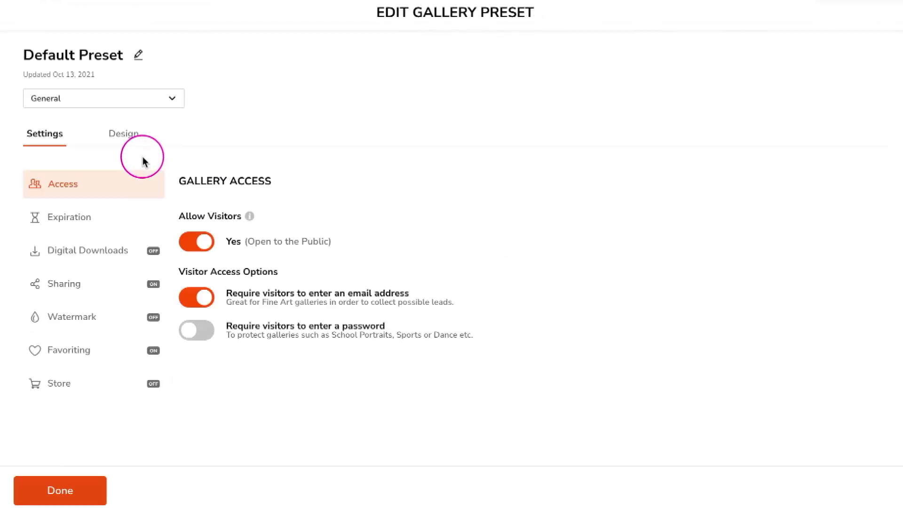
click(197, 298)
Step: Make the Private - Portraits preset the default
click(61, 490)
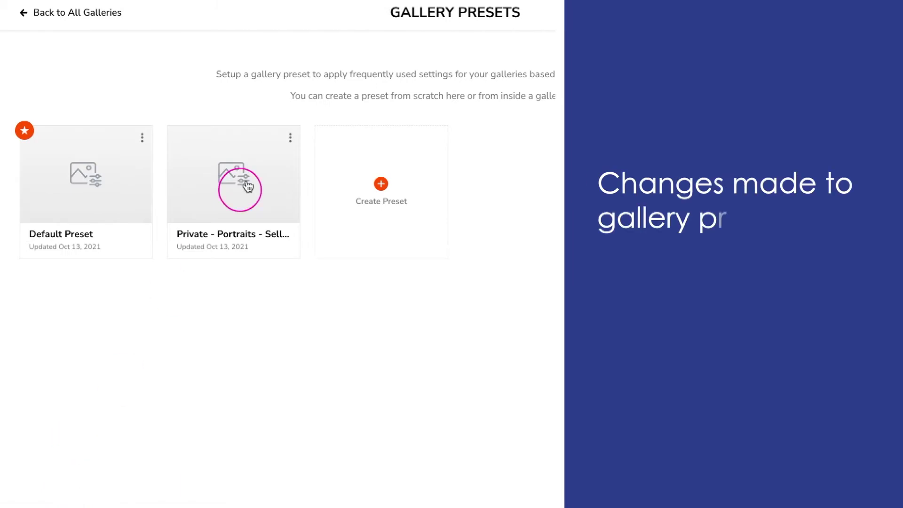
click(290, 137)
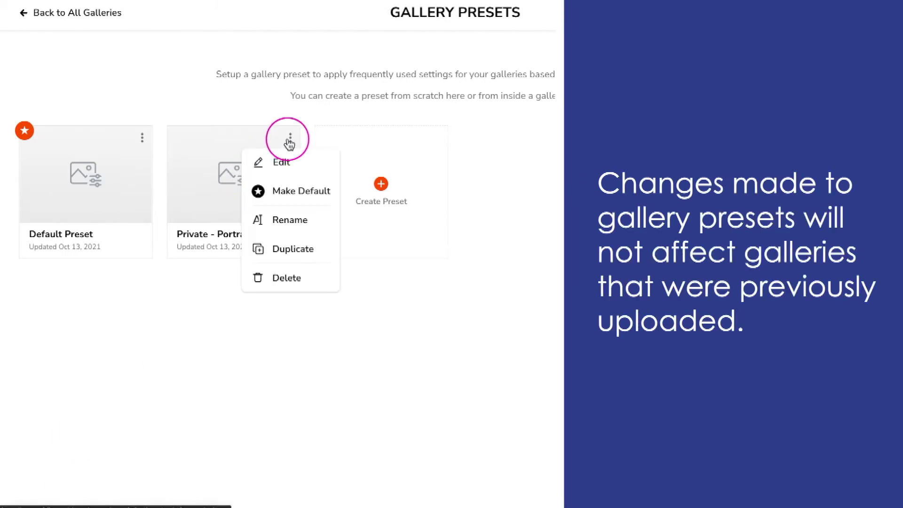
click(297, 191)
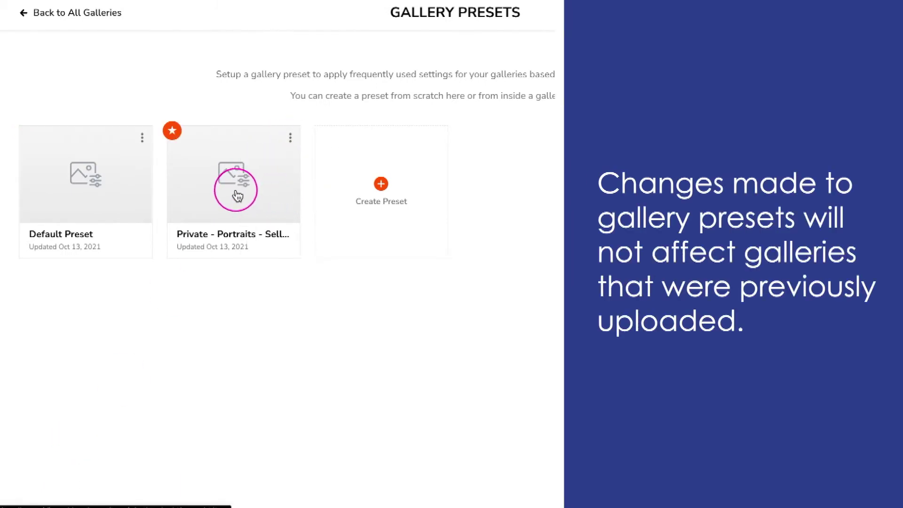
Step: Create a new preset named 'Public - Landscape - Selling' and bring up its shoot type choices
click(381, 191)
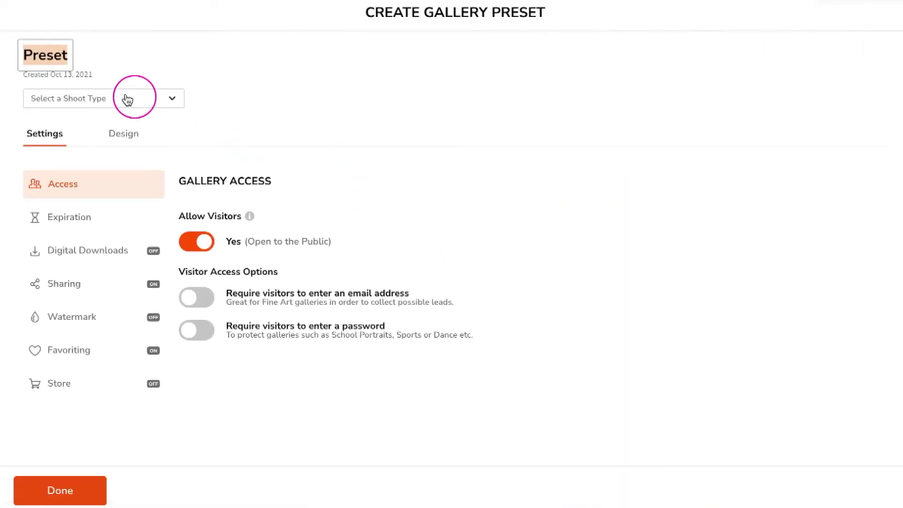
click(70, 55)
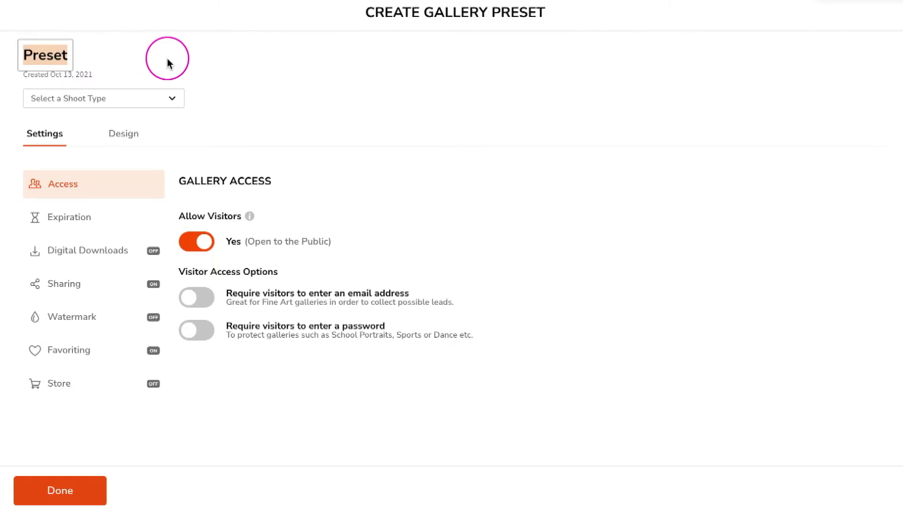
text(Public - Landscape - Selling)
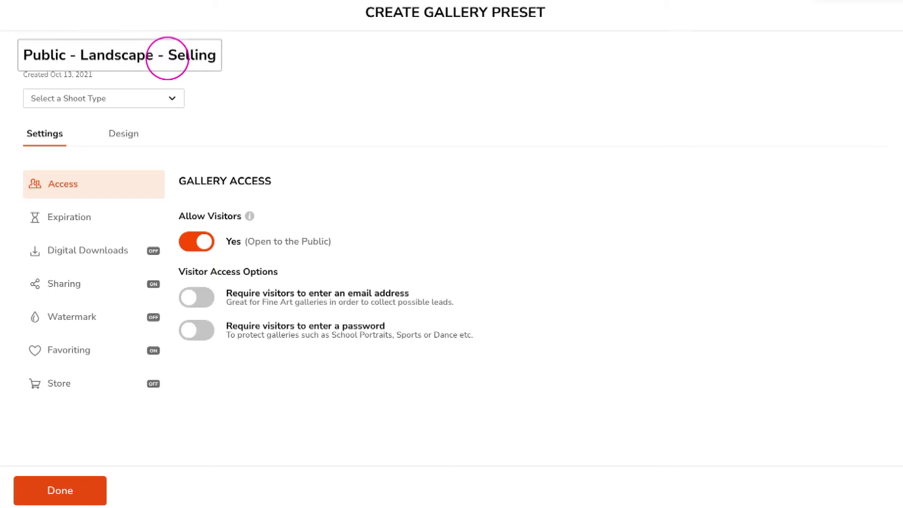
click(120, 99)
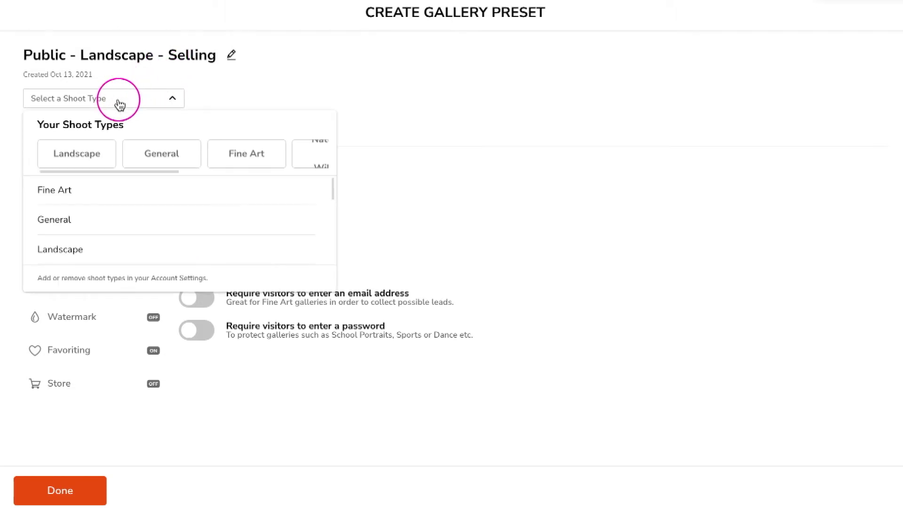
Step: Set the shoot type to Landscape and review the download, sharing, watermark and favoriting settings
click(76, 153)
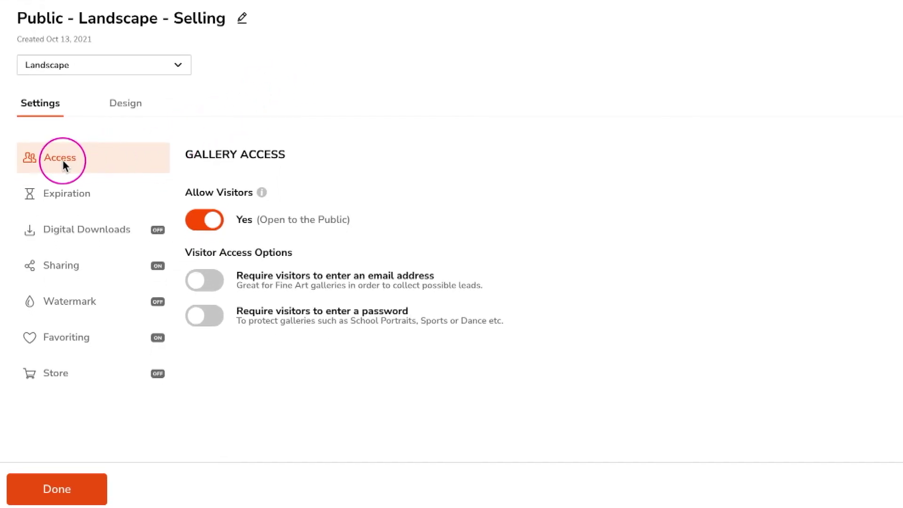
click(57, 231)
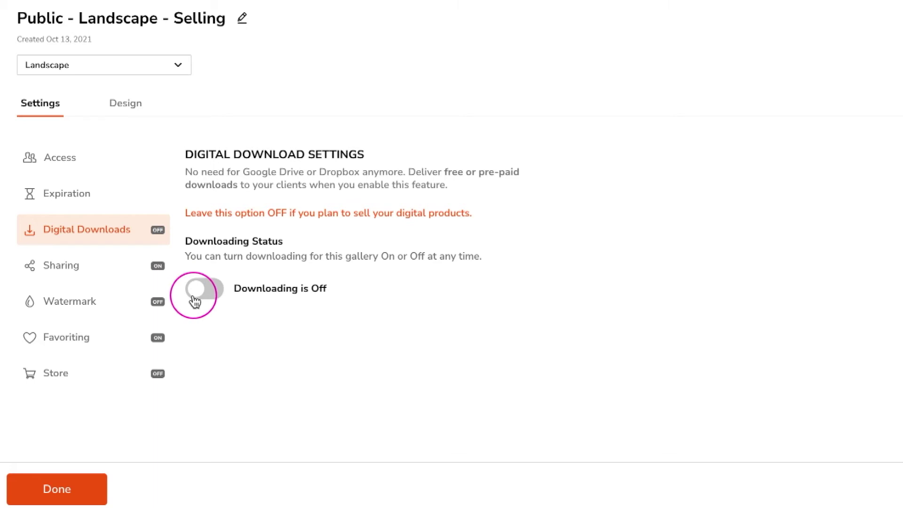
click(55, 267)
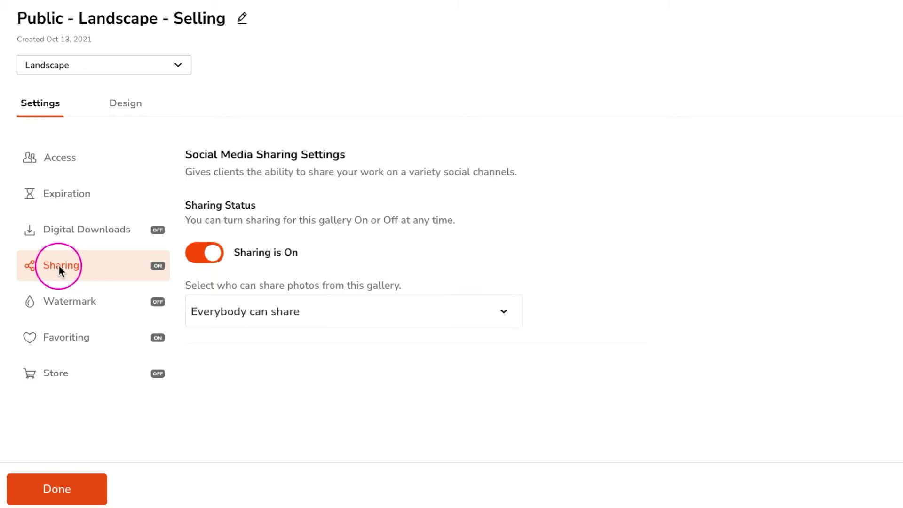
click(54, 308)
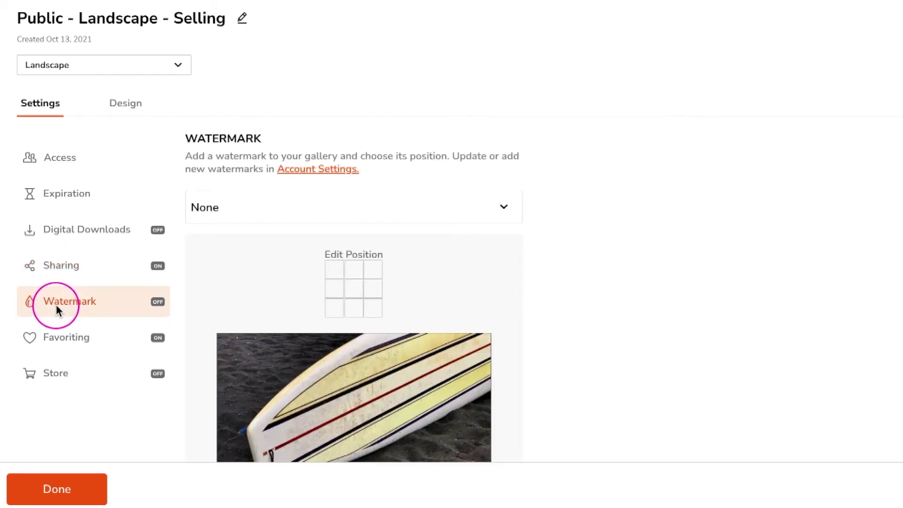
click(51, 341)
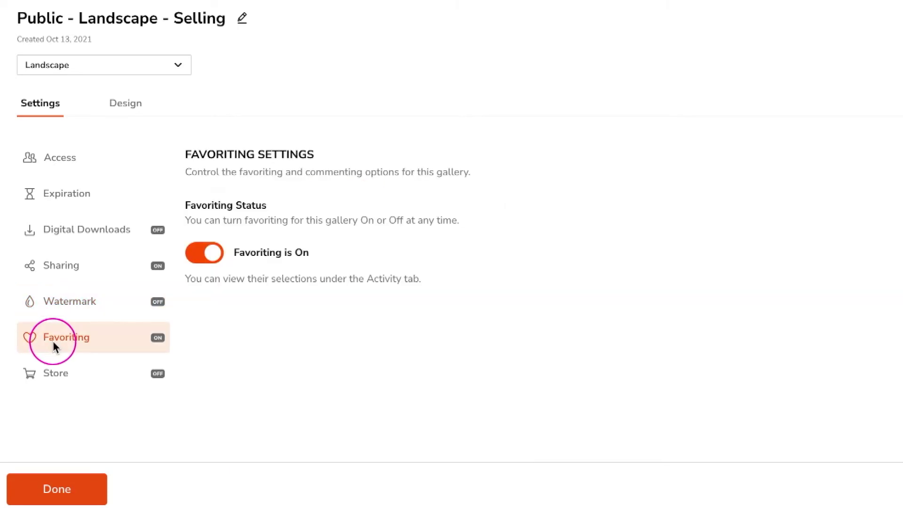
Step: Turn the gallery store on and assign the Landscape price list
click(51, 376)
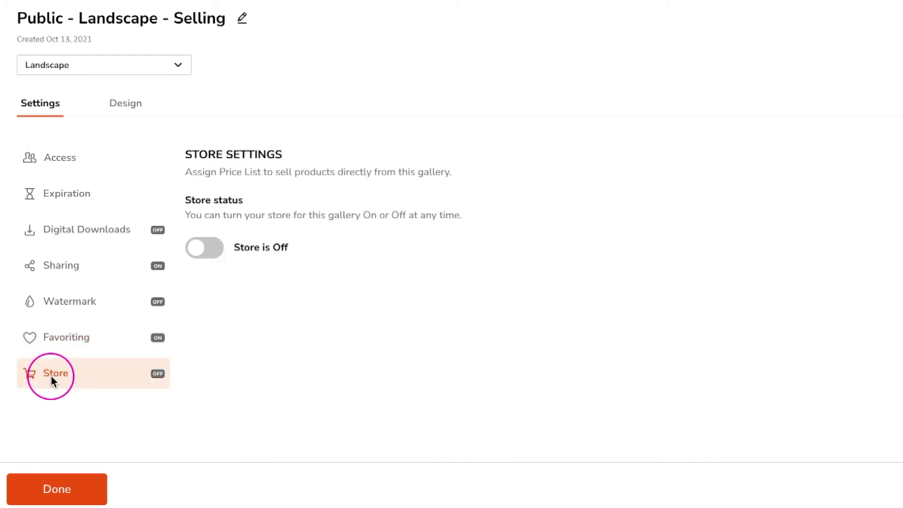
click(204, 248)
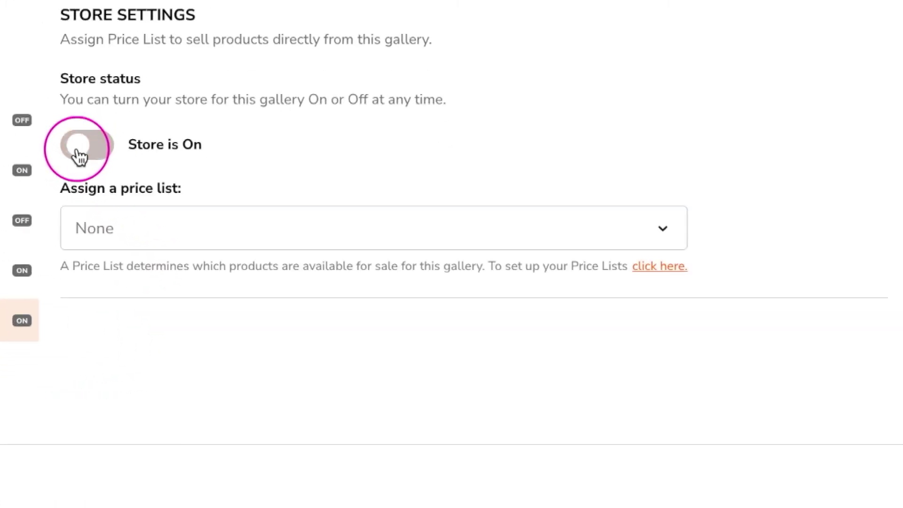
click(663, 230)
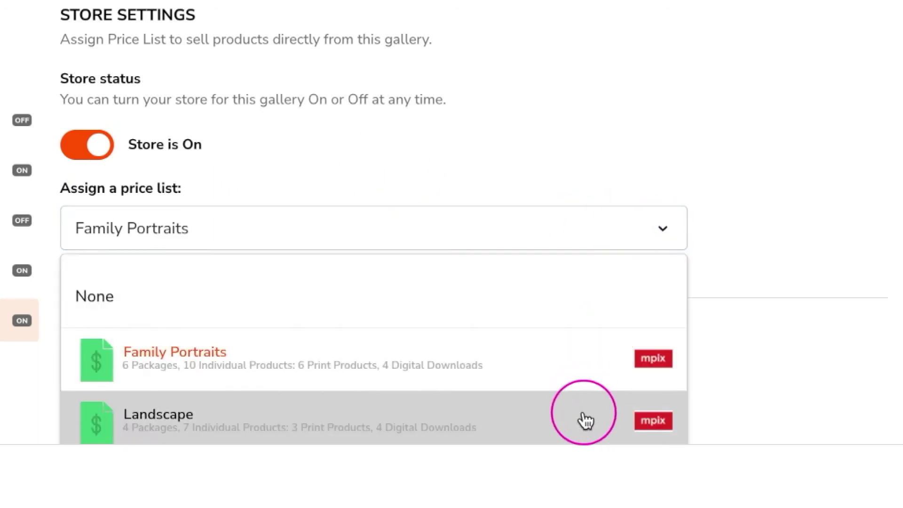
click(586, 420)
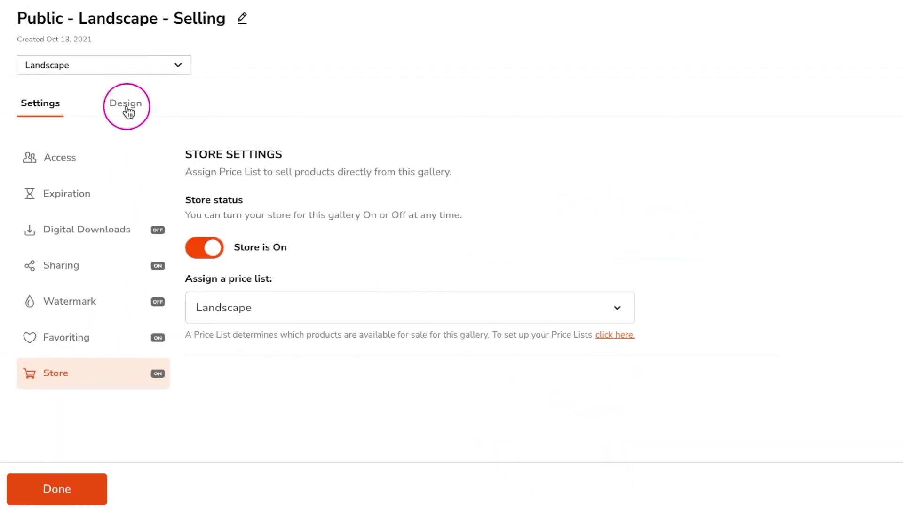
Step: Browse the layout styles under the Design options
click(126, 106)
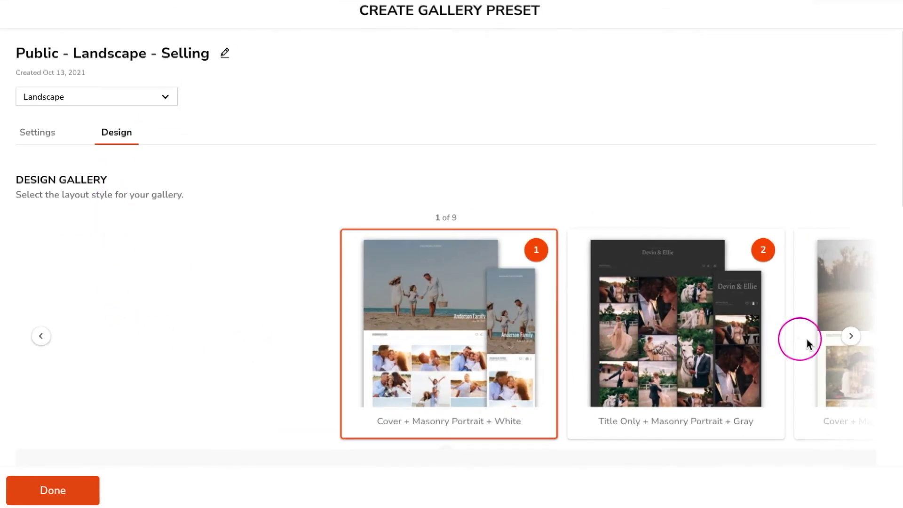
click(852, 337)
click(851, 339)
click(851, 339)
click(851, 340)
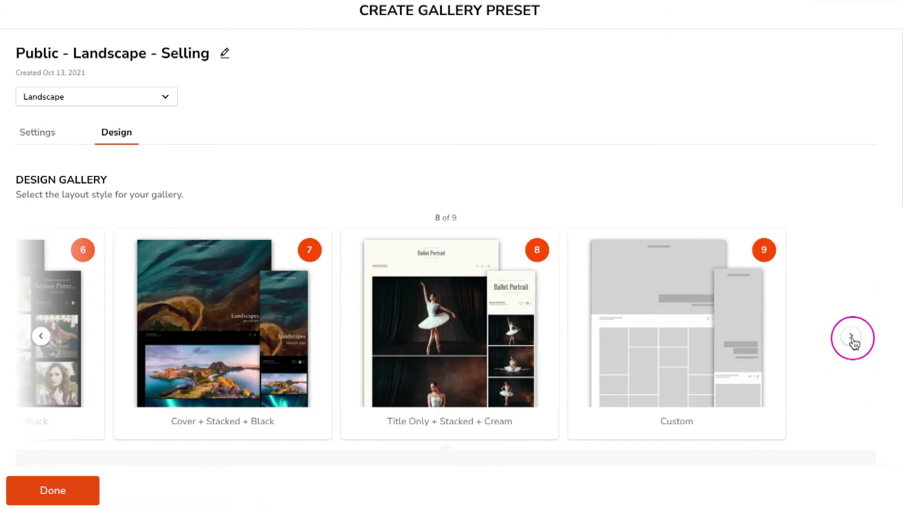
click(44, 338)
click(44, 337)
click(45, 337)
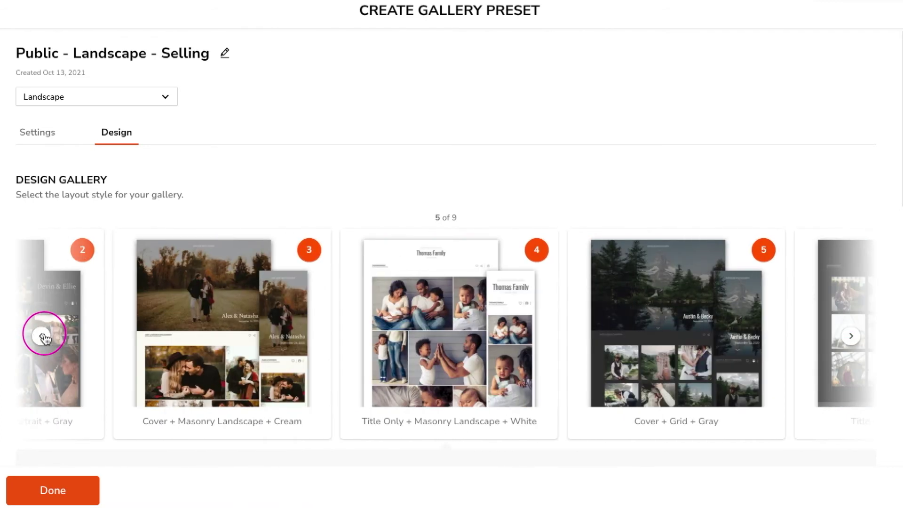
Step: Apply Cover + Masonry Landscape + Cream with a gray background and save the preset
click(202, 335)
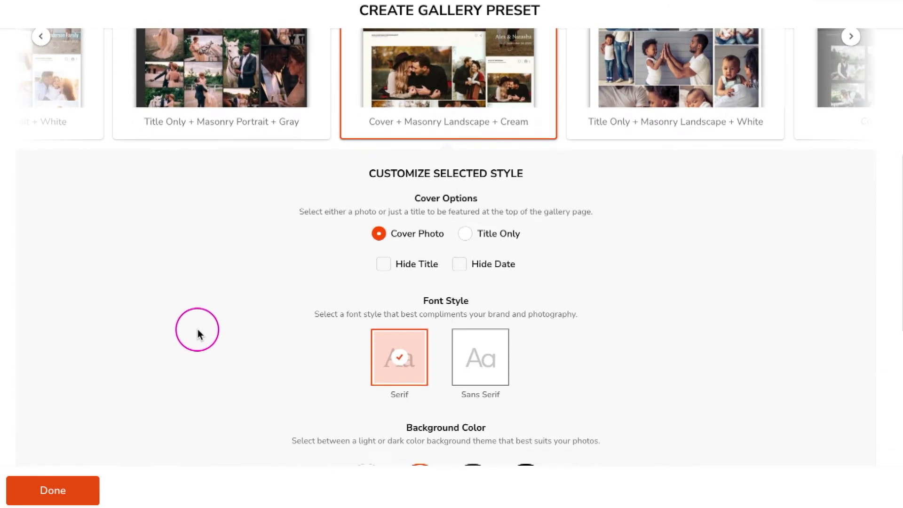
click(473, 325)
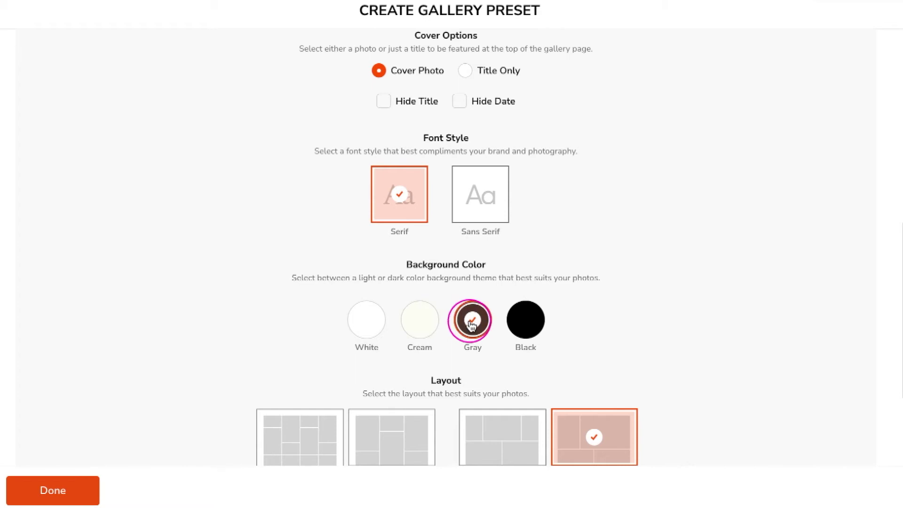
scroll(472, 324, down, 3)
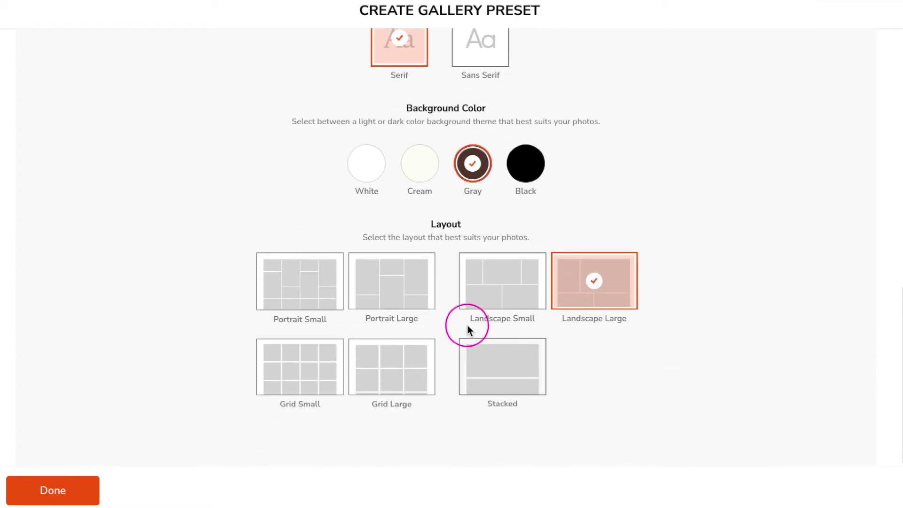
click(65, 490)
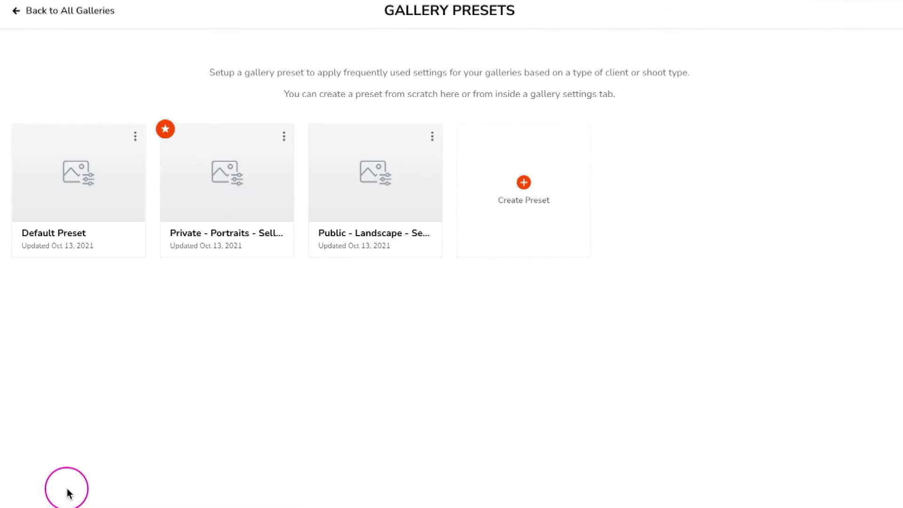
Step: Create 'Private - Family Portrait - Selling' with Family shoot type and Allow Visitors set to No
click(524, 187)
click(61, 55)
text(Private - Family Portrait - Se)
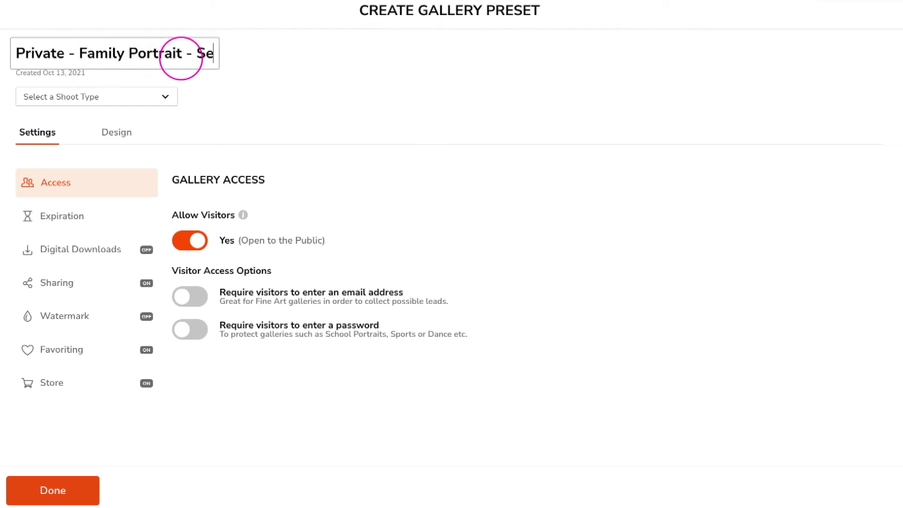
text(lling)
click(97, 97)
scroll(106, 197, down, 5)
scroll(82, 213, down, 5)
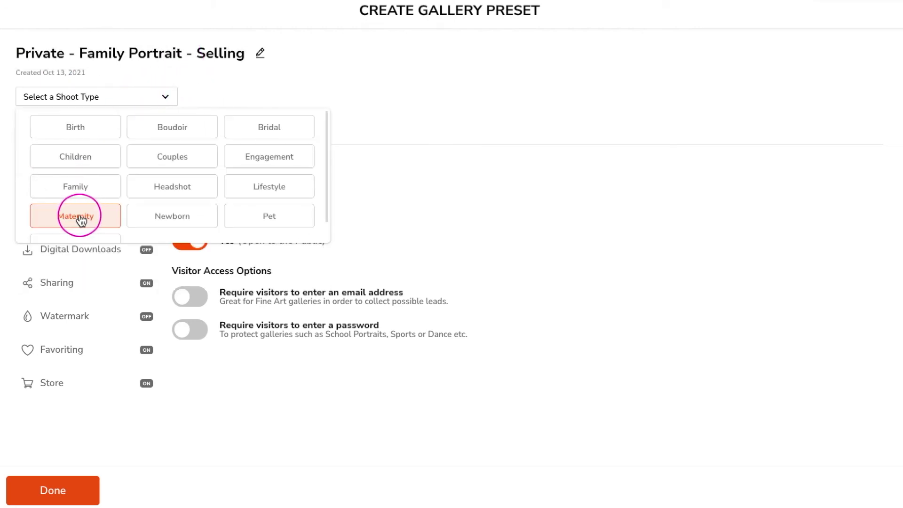
click(81, 216)
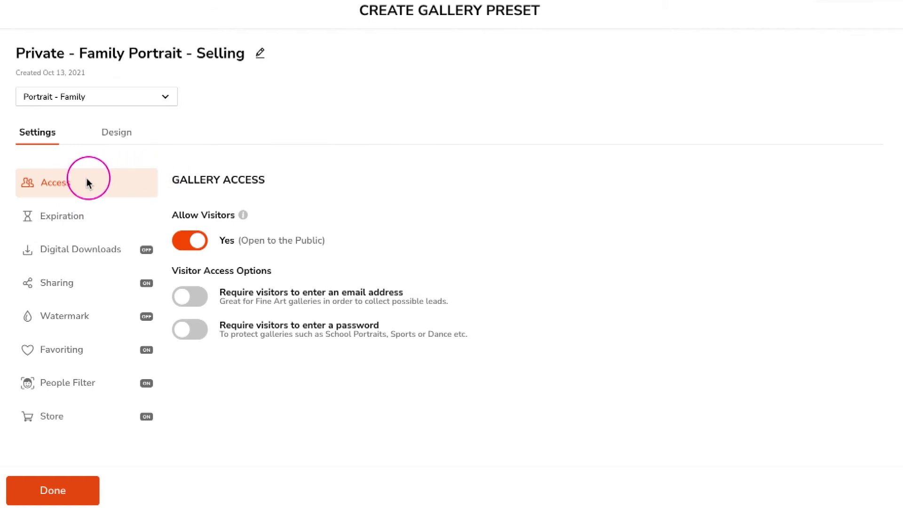
click(197, 243)
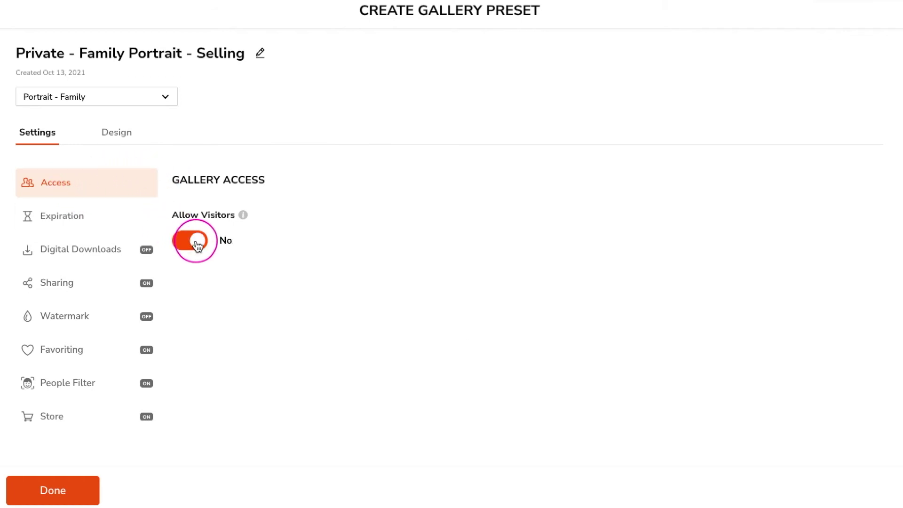
Step: Check the digital download settings and turn social sharing off
click(71, 250)
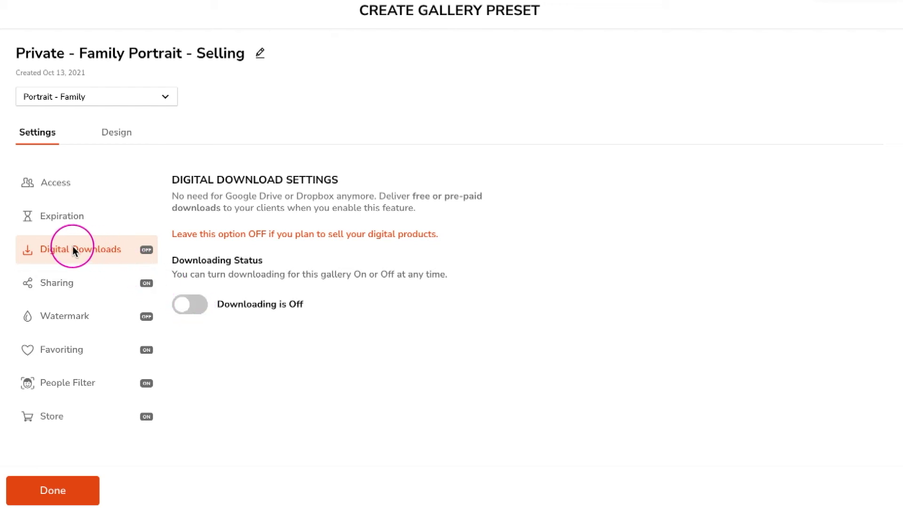
click(54, 280)
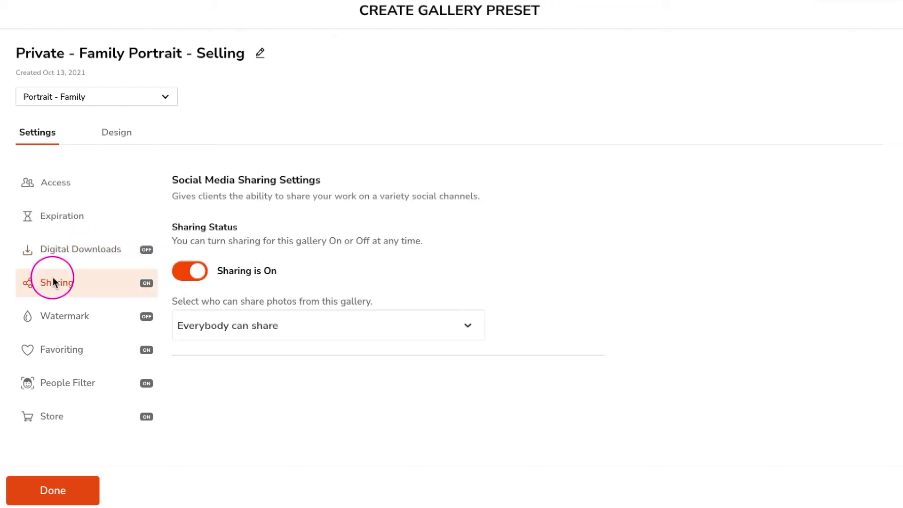
click(190, 271)
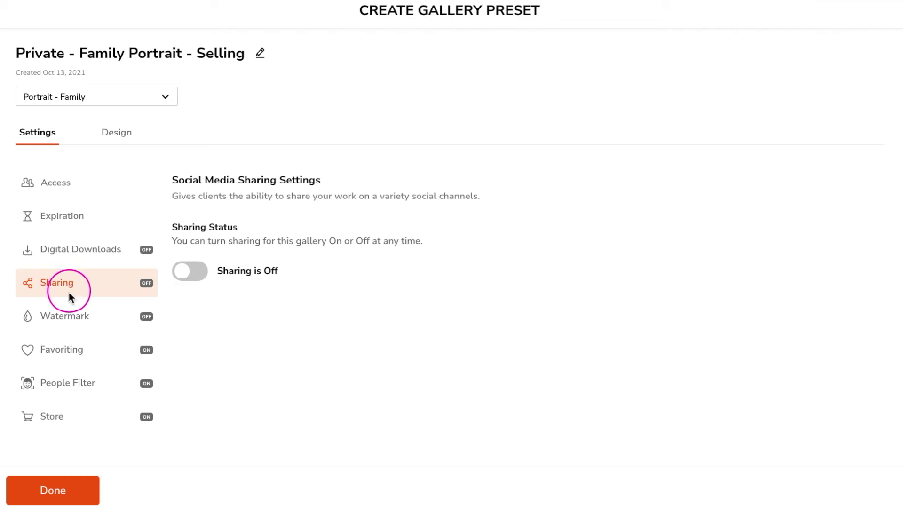
Step: Keep Family Portraits as the store's price list
click(48, 416)
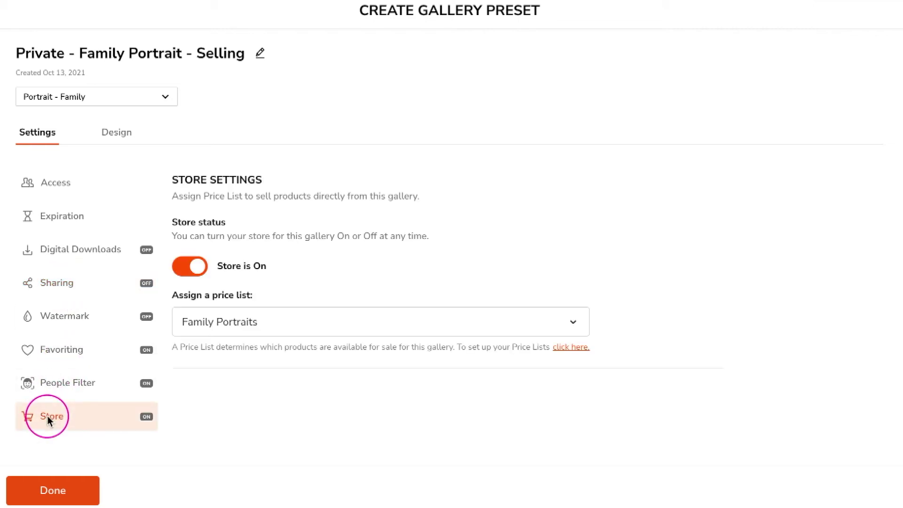
click(345, 320)
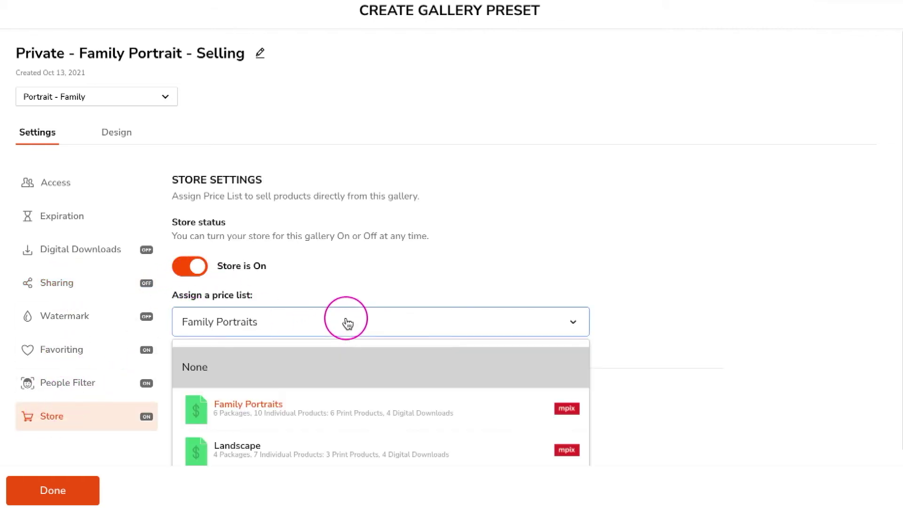
click(361, 409)
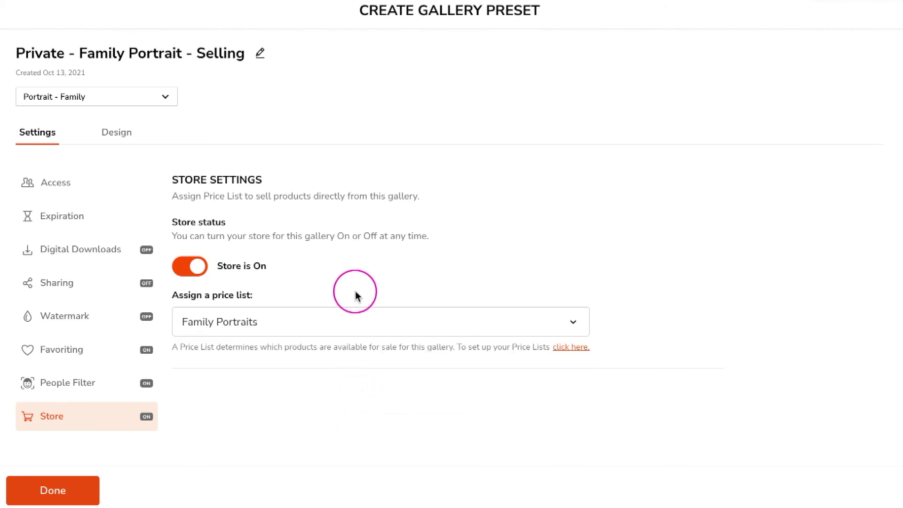
Step: Save Private - Family Portrait - Selling from the Design options and make it the default preset
click(124, 131)
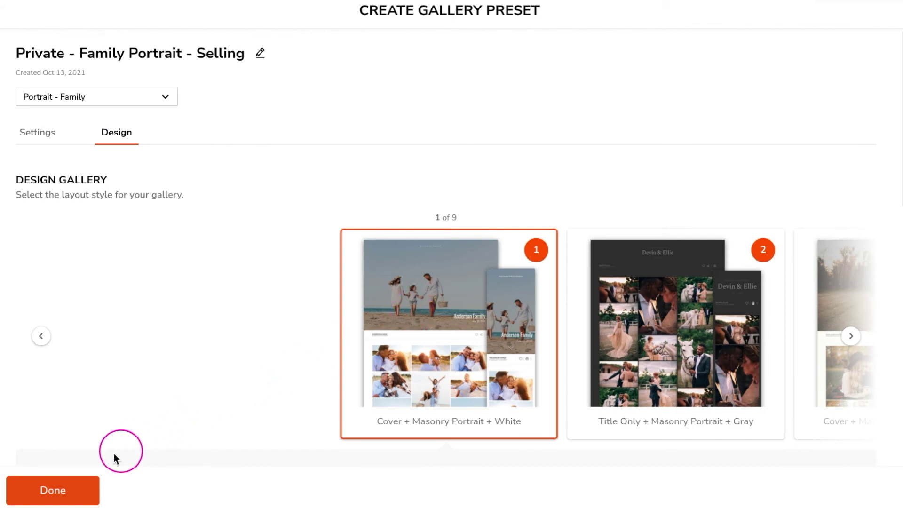
click(59, 490)
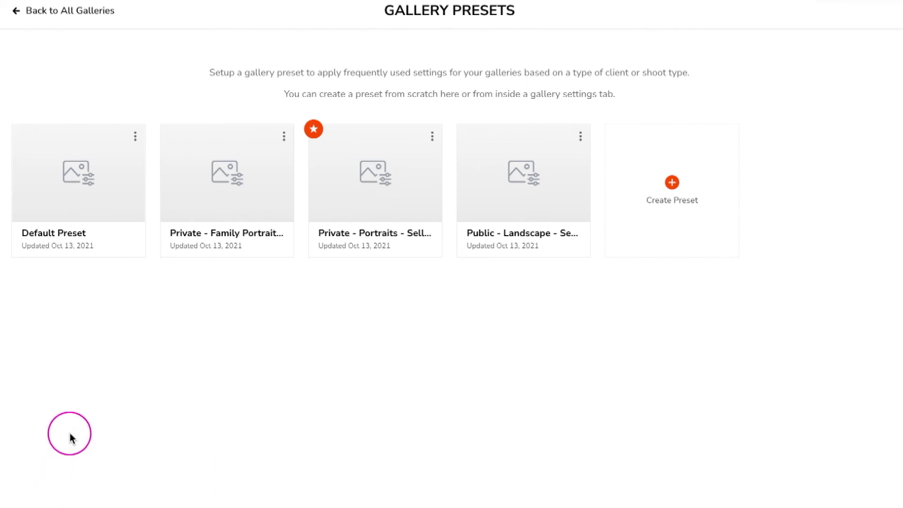
click(284, 137)
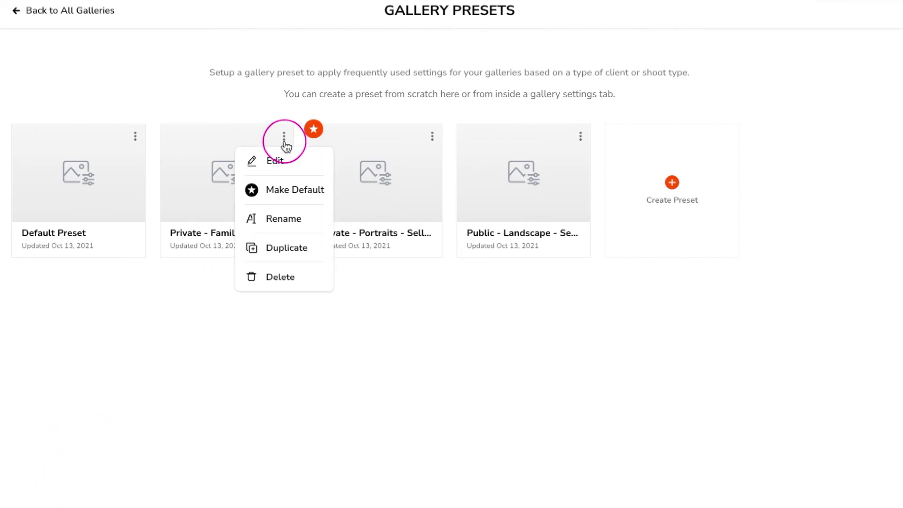
click(299, 192)
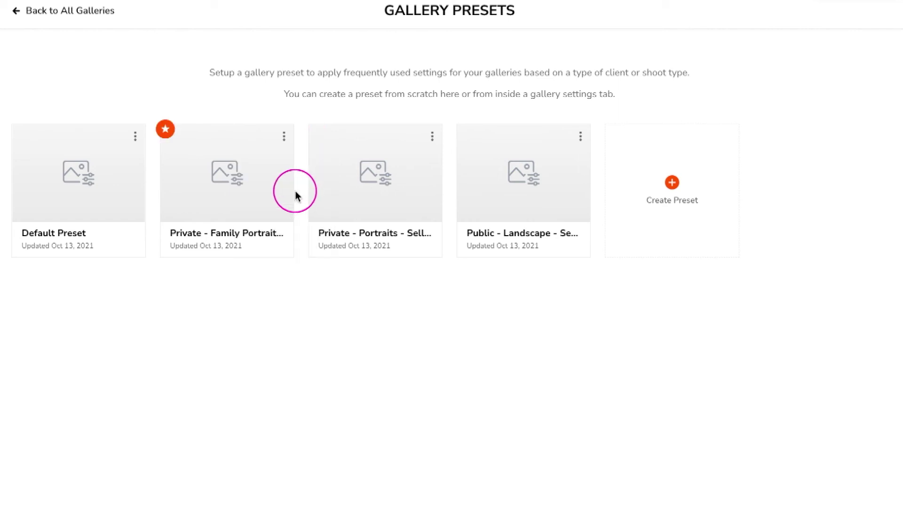
Step: Add a Johnson Family gallery and check its preset list on the shoot type step
click(86, 24)
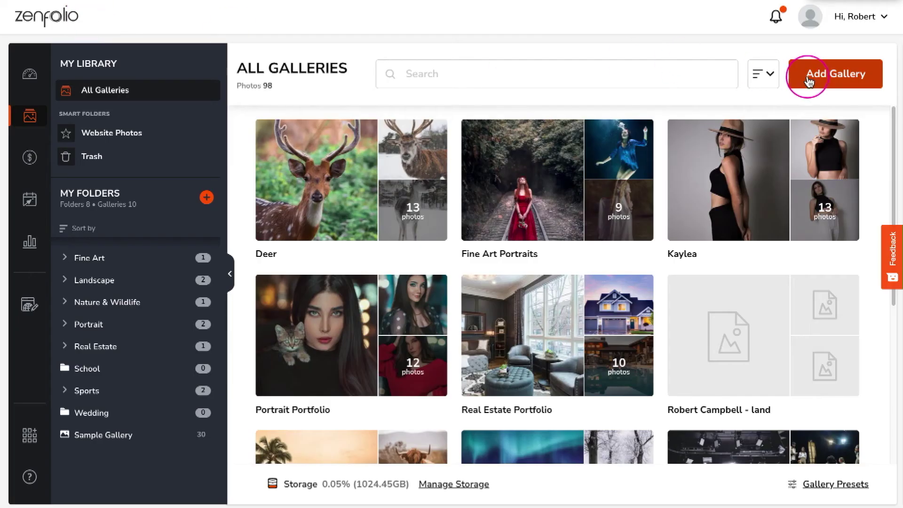
click(836, 73)
click(343, 202)
text(Johnson Family)
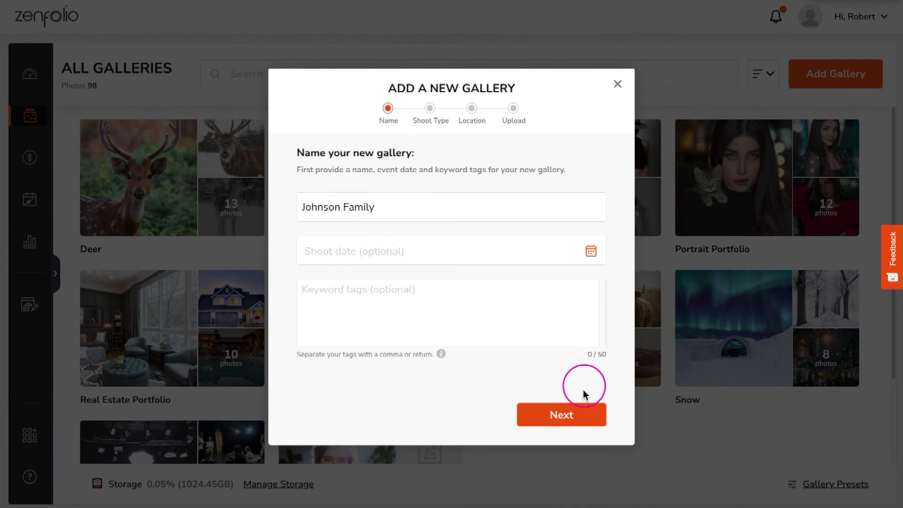
click(562, 415)
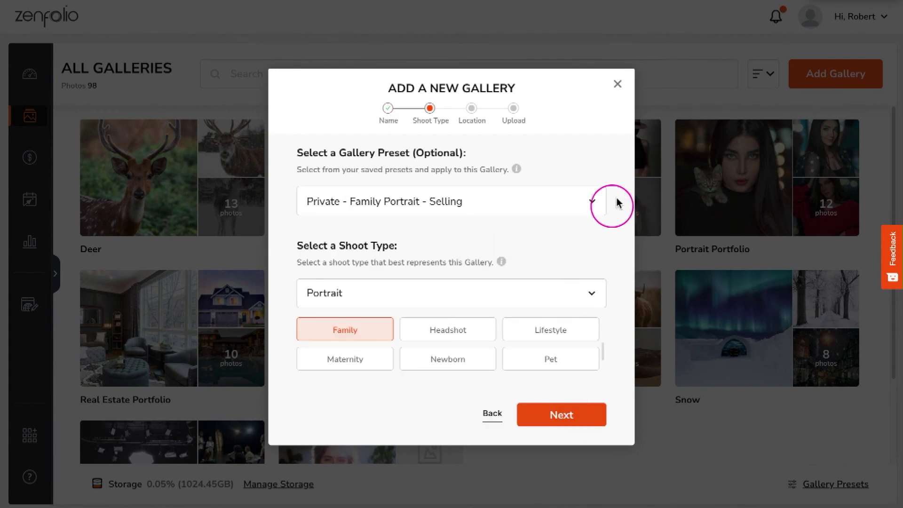
click(514, 204)
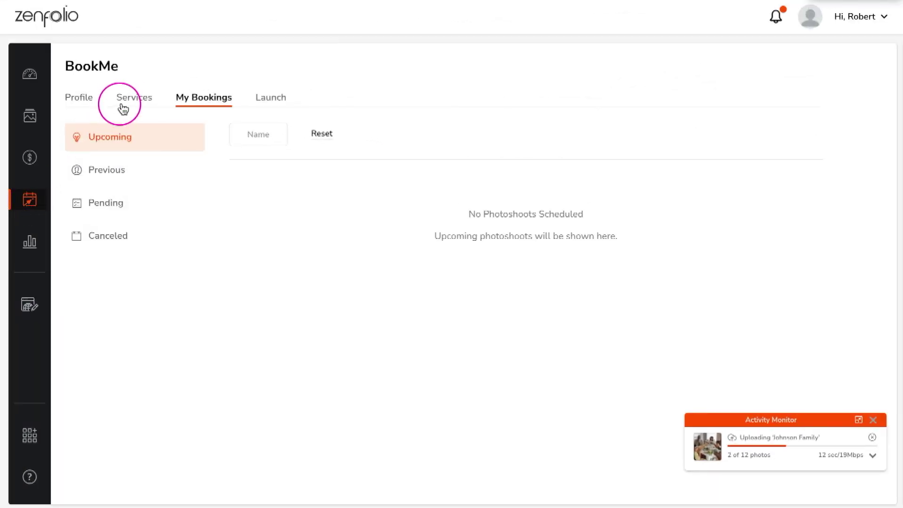
Step: Edit the Family Portrait Session service in BookMe Services and enable Auto-Generate Gallery
click(129, 98)
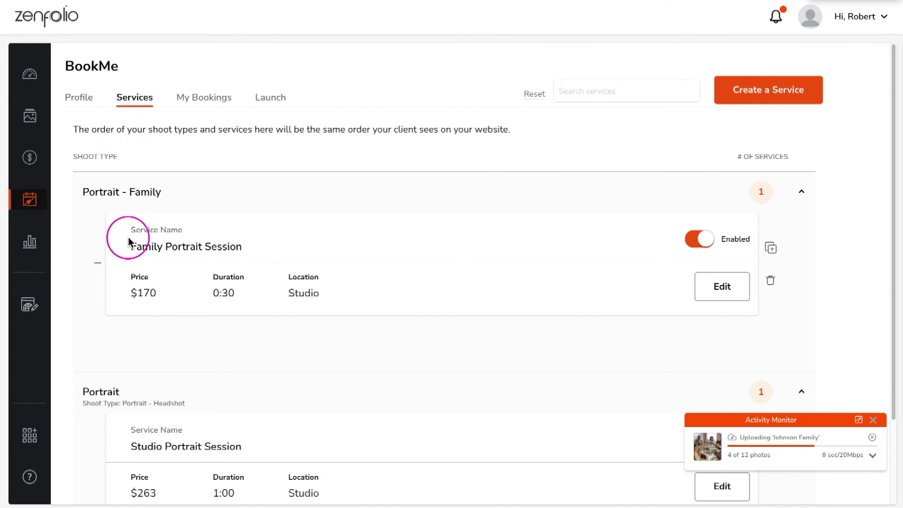
click(715, 288)
click(564, 162)
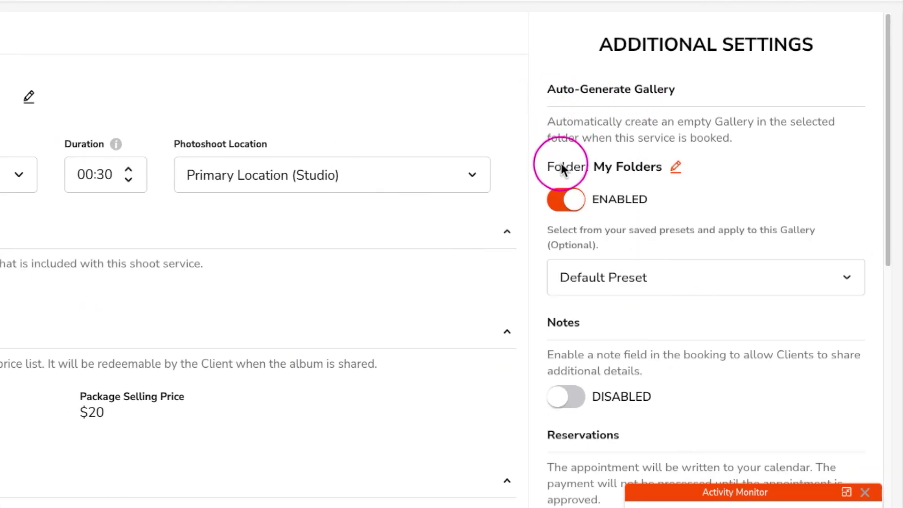
Step: Generate galleries in My Folders > Portrait with the Private - Family Portrait - Selling preset
click(676, 167)
click(501, 202)
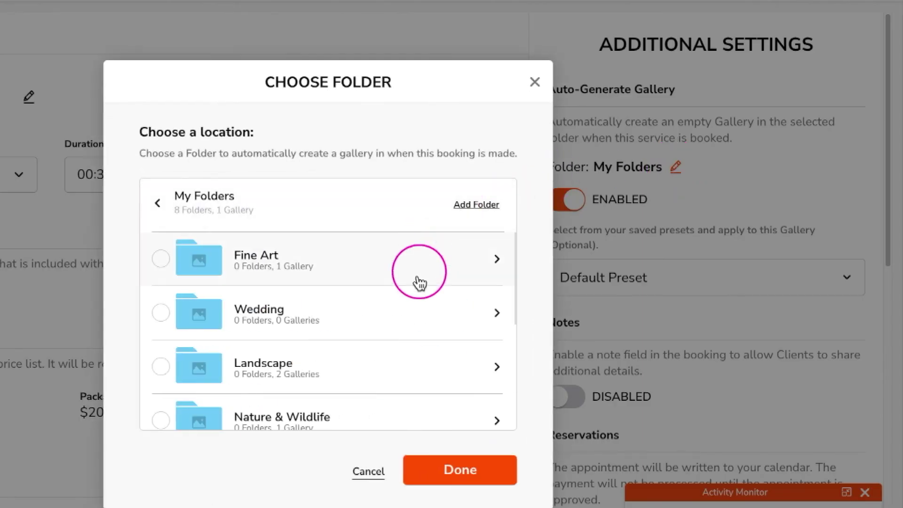
scroll(420, 291, down, 3)
click(420, 285)
click(459, 470)
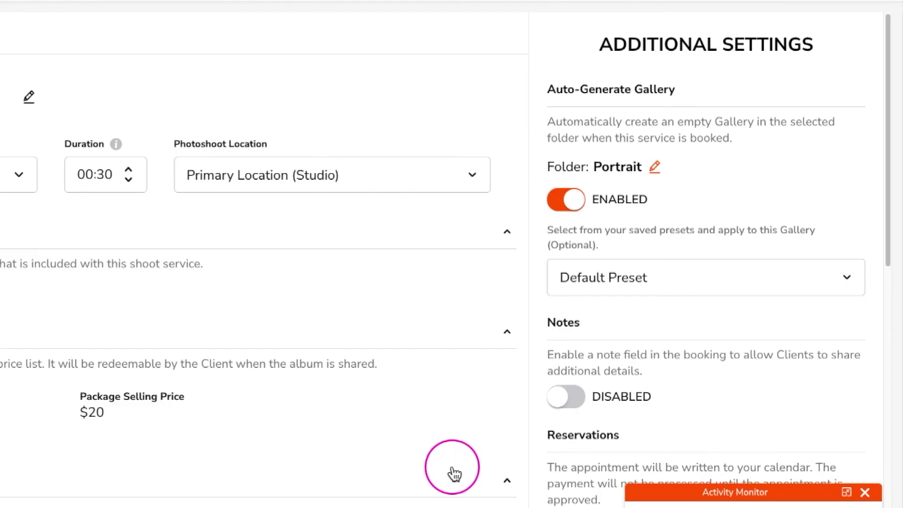
click(850, 279)
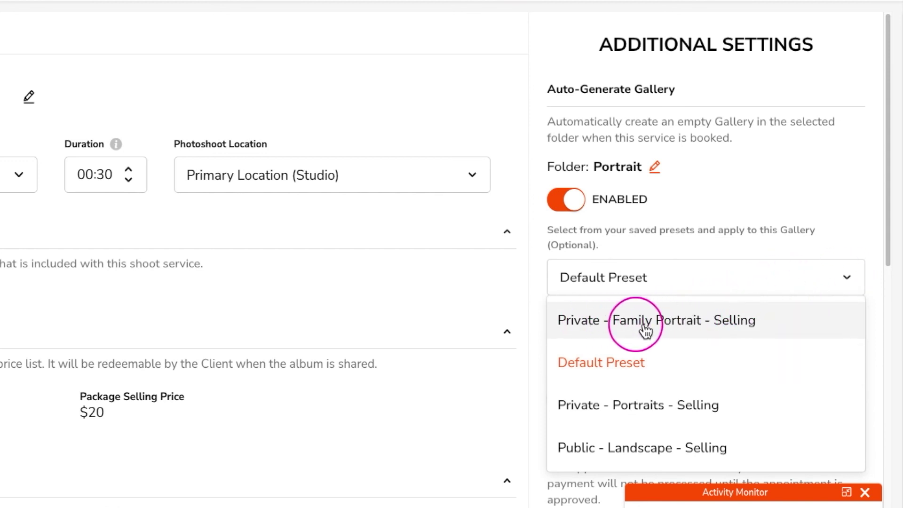
click(713, 327)
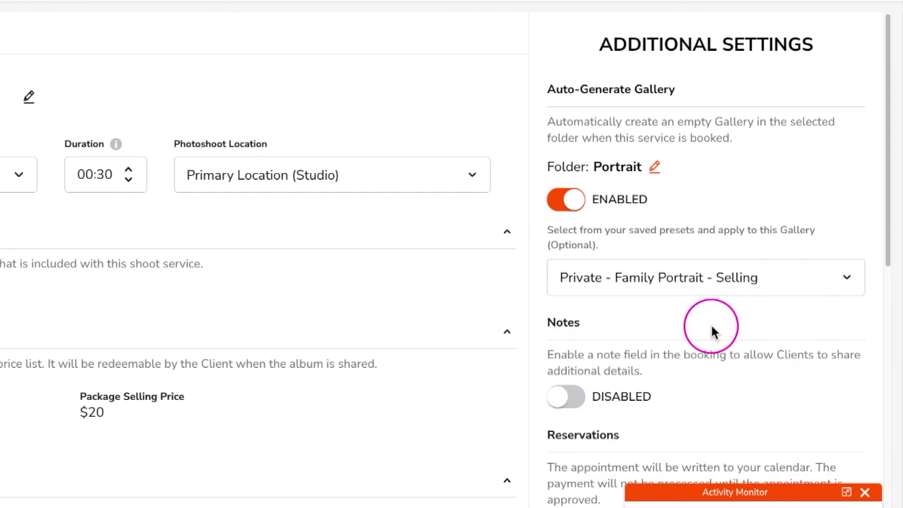